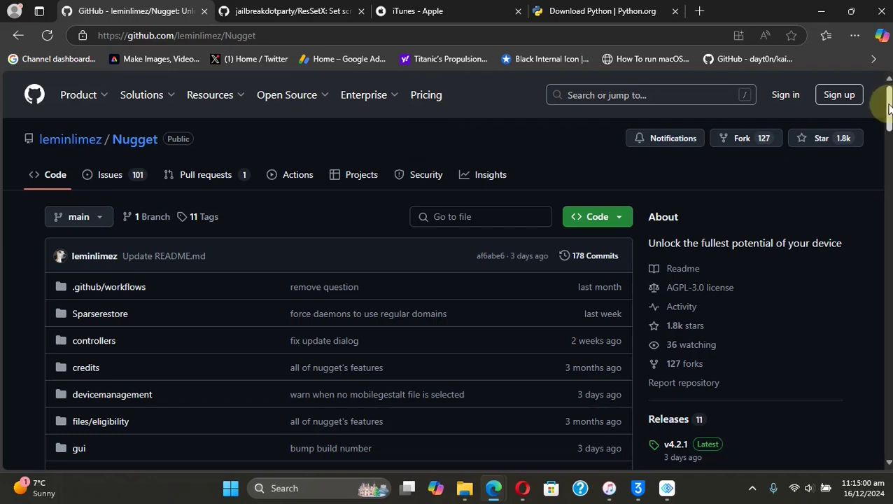
Close the floating iPad mirror window so the GitHub repository page is fully visible
{"action": "scroll", "coordinate": [889, 105], "scroll_direction": "down", "scroll_amount": 3}
{"action": "scroll", "coordinate": [889, 105], "scroll_direction": "up", "scroll_amount": 3}
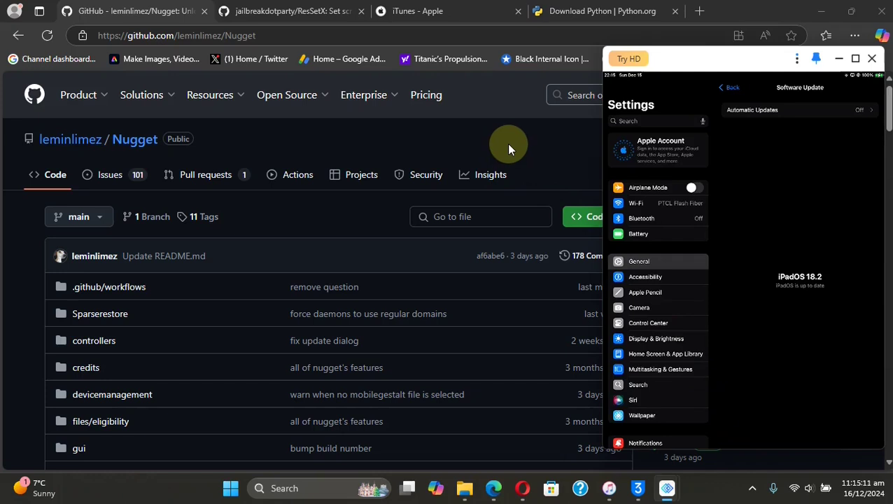
{"action": "left_click", "coordinate": [506, 143]}
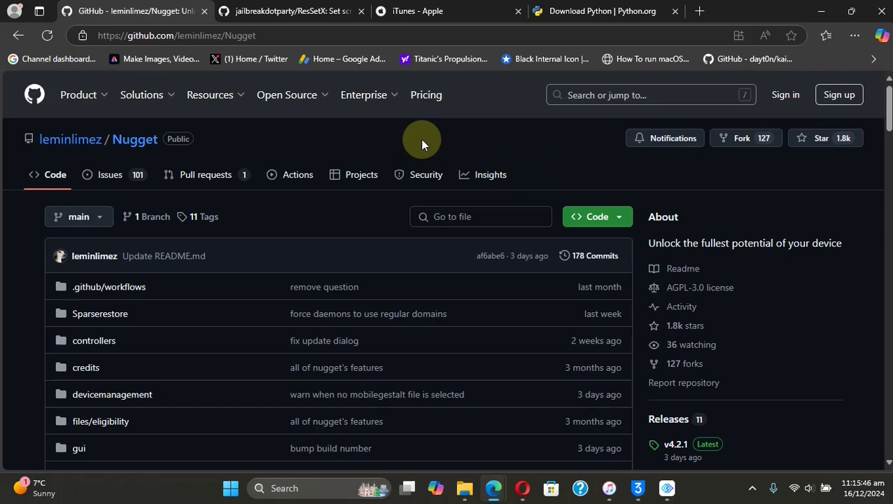
Open the Nugget v4.2.1 release from the Nugget repository and scroll to its Assets list
{"action": "left_click", "coordinate": [289, 11]}
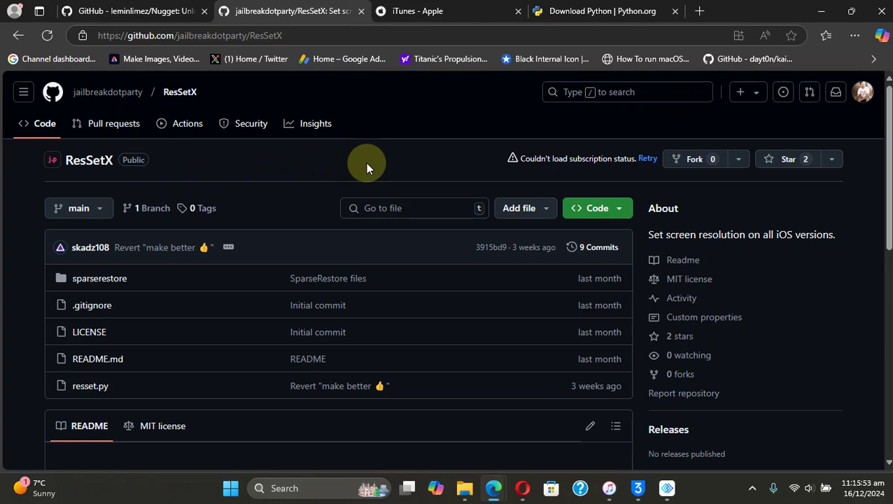
{"action": "left_click", "coordinate": [145, 19]}
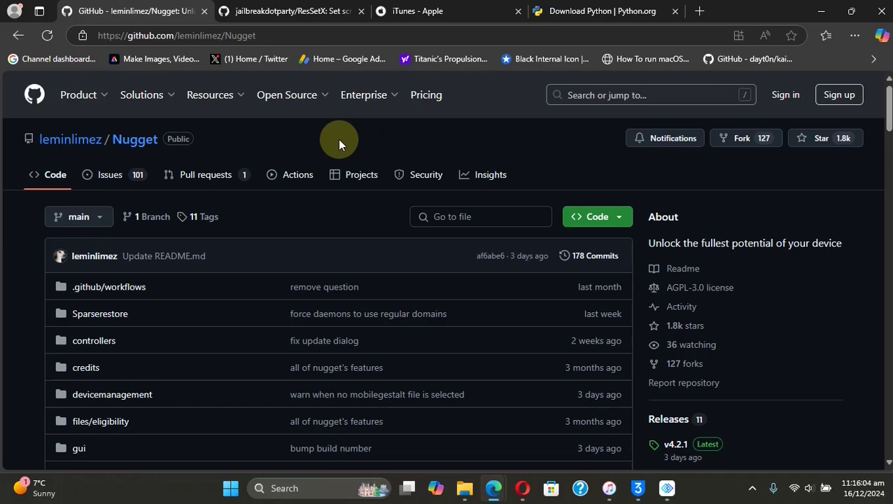
{"action": "scroll", "coordinate": [682, 265], "scroll_direction": "down", "scroll_amount": 3}
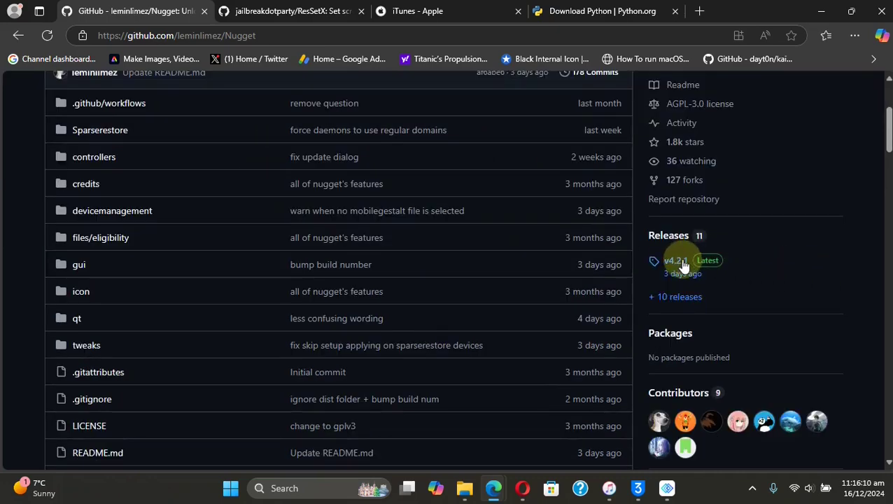
{"action": "left_click", "coordinate": [682, 265]}
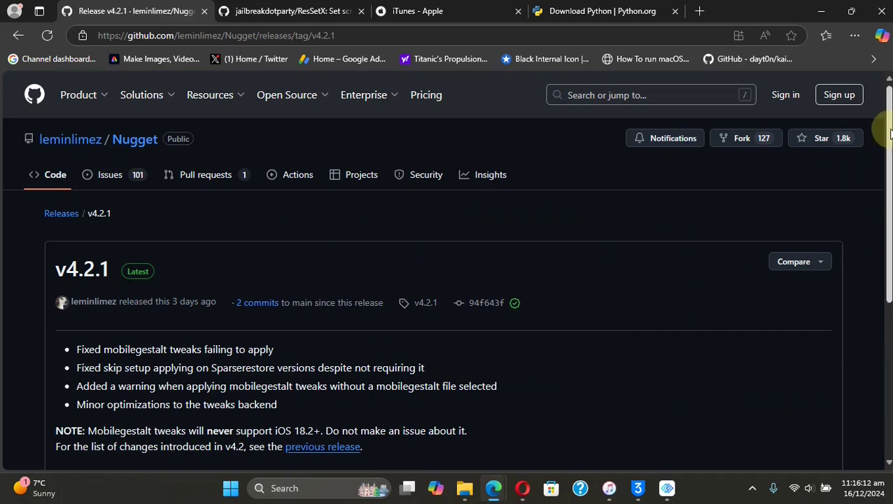
{"action": "scroll", "coordinate": [294, 338], "scroll_direction": "down", "scroll_amount": 3}
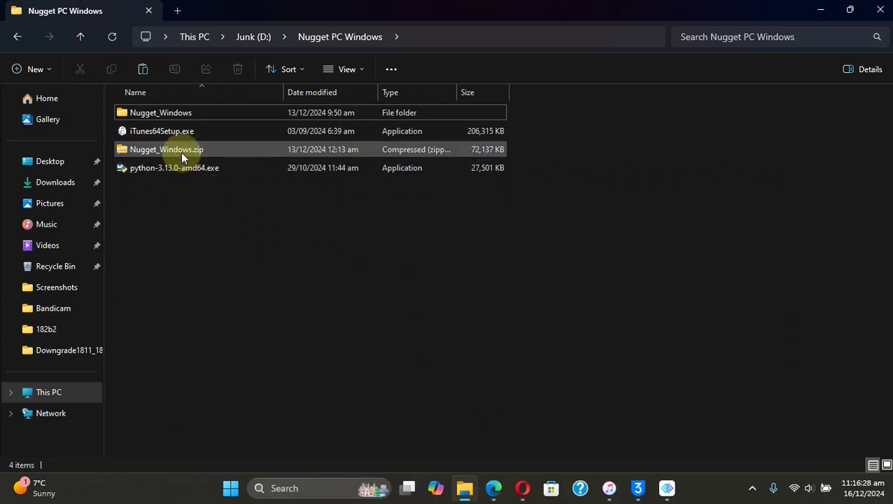
Inspect the Nugget_Windows.zip archive's options and glance at the iTunes download page
{"action": "left_click", "coordinate": [175, 149]}
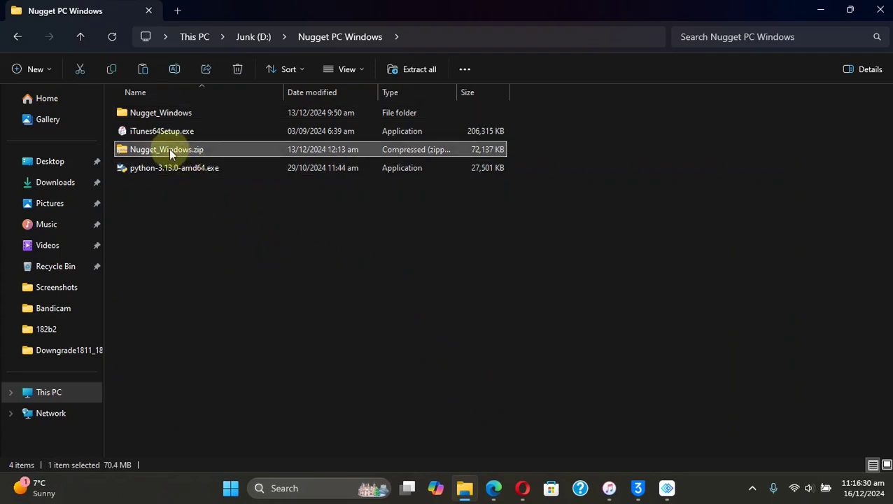
{"action": "right_click", "coordinate": [168, 150]}
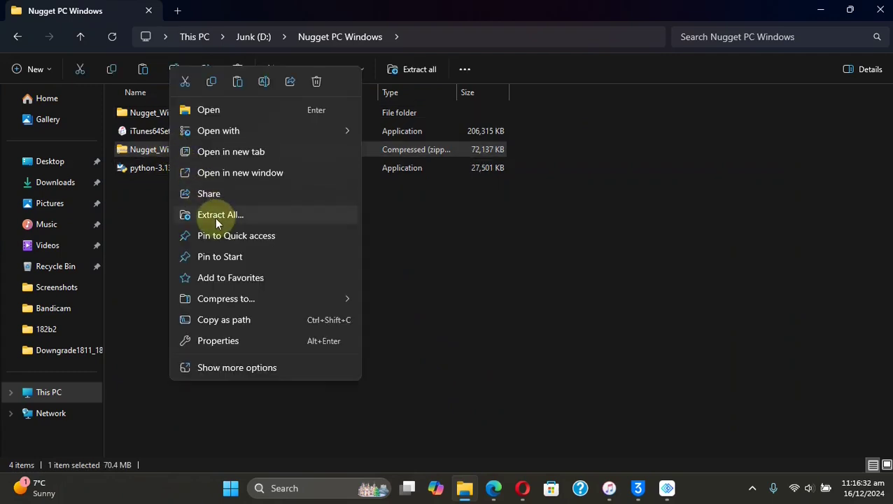
{"action": "left_click", "coordinate": [526, 310]}
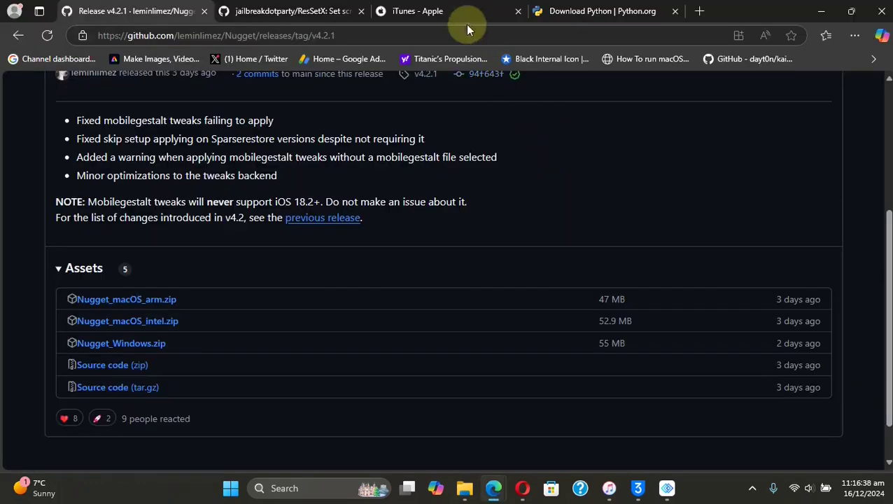
{"action": "left_click", "coordinate": [454, 12]}
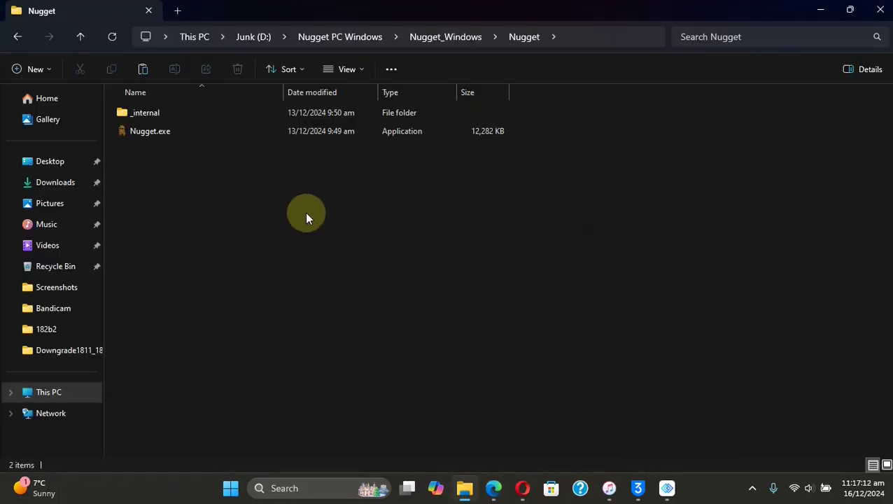
{"action": "left_click", "coordinate": [149, 110]}
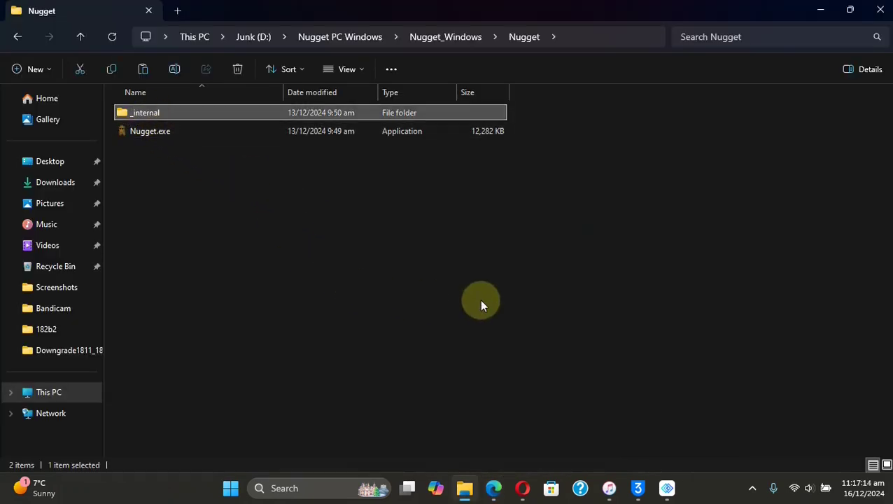
{"action": "left_click", "coordinate": [501, 292]}
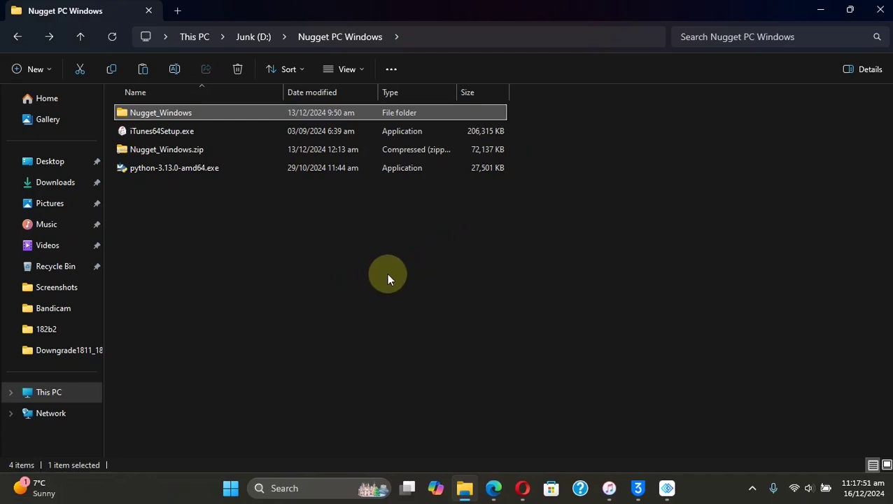
Open Nugget_Windows\Nugget and run Nugget.exe as administrator
{"action": "double_click", "coordinate": [163, 112]}
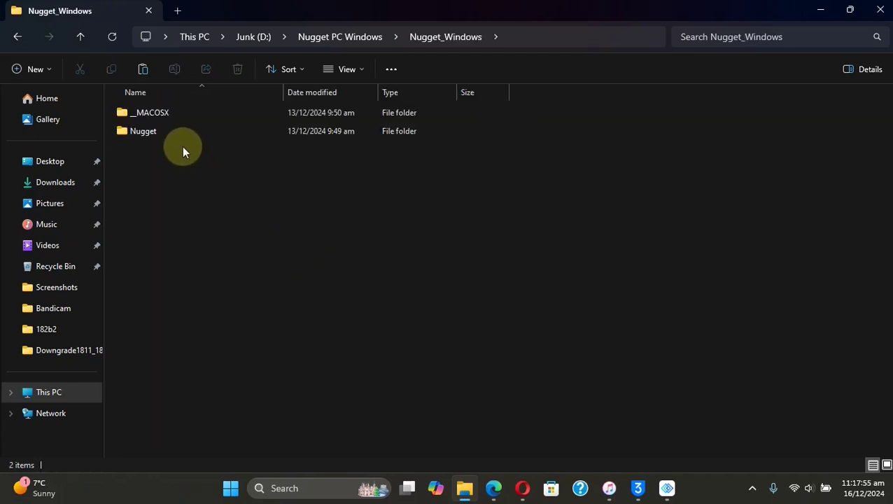
{"action": "double_click", "coordinate": [148, 131]}
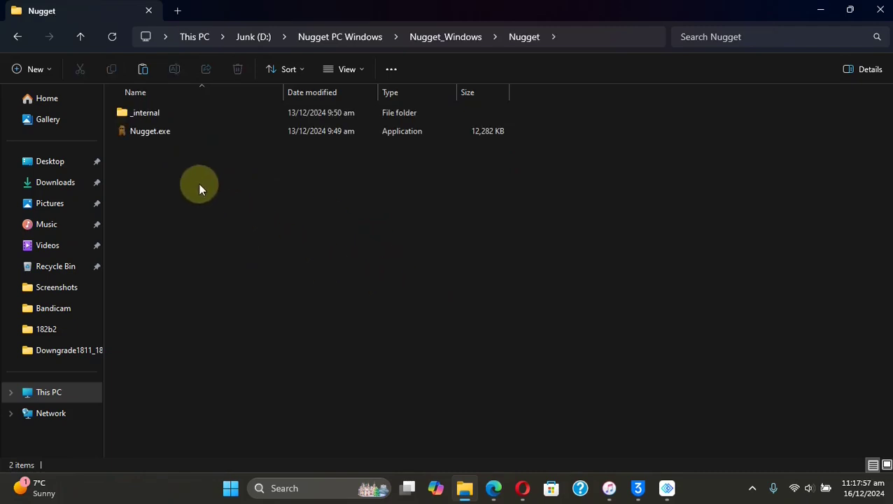
{"action": "left_click", "coordinate": [150, 133]}
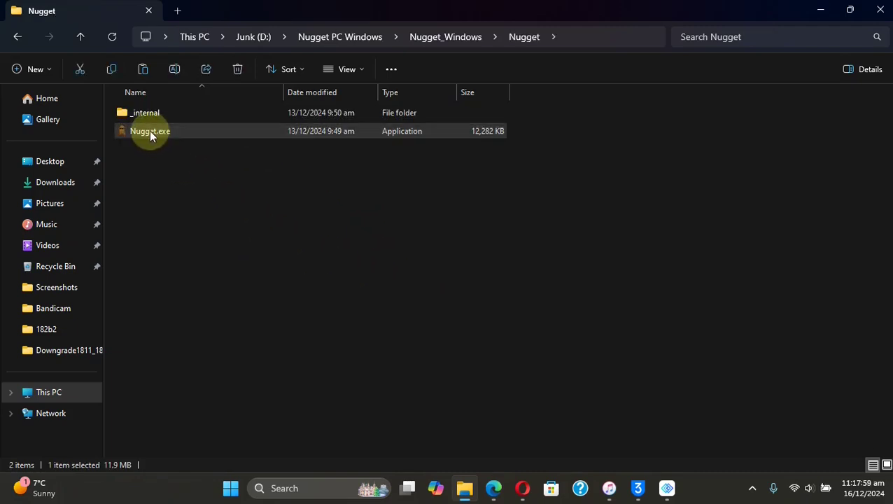
{"action": "right_click", "coordinate": [149, 132]}
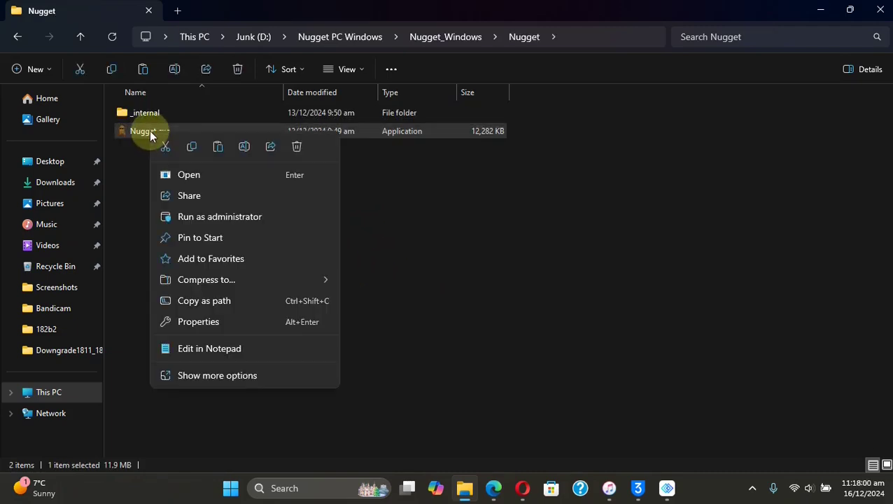
{"action": "left_click", "coordinate": [219, 217]}
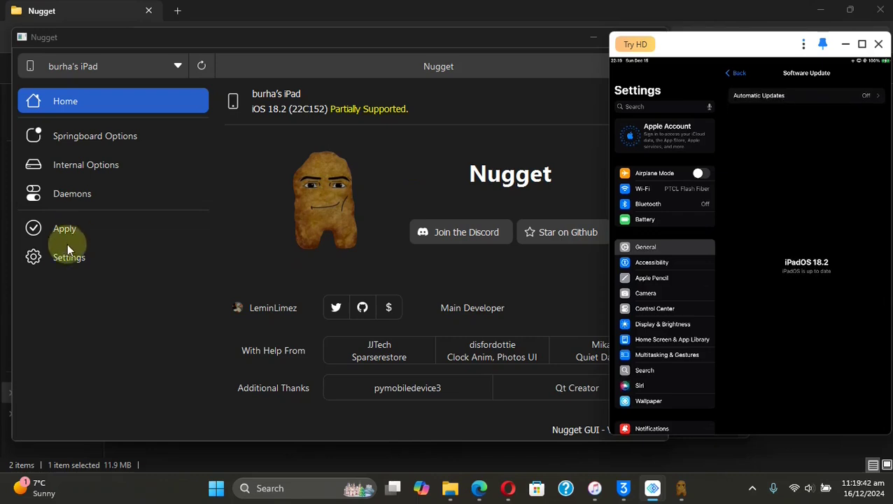
Enable Show Risky Tweak Options, turn on Set a Custom Device Resolution, and enter height 1152
{"action": "left_click", "coordinate": [70, 263]}
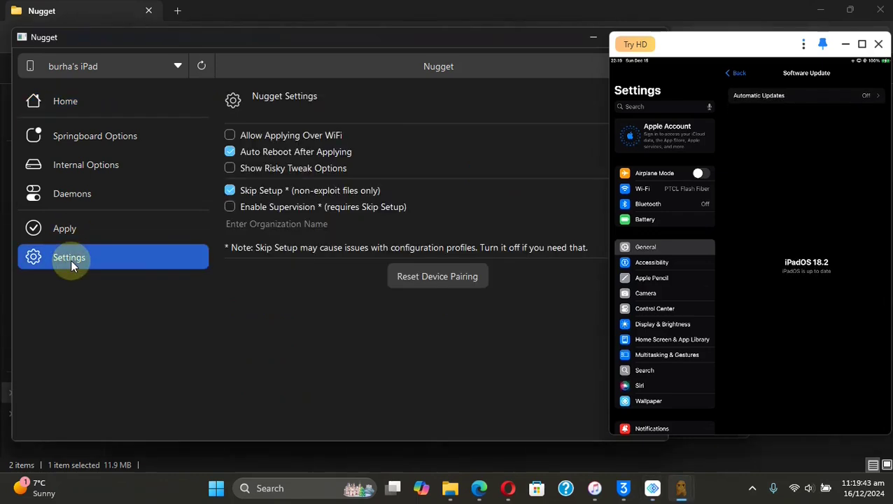
{"action": "left_click", "coordinate": [229, 168]}
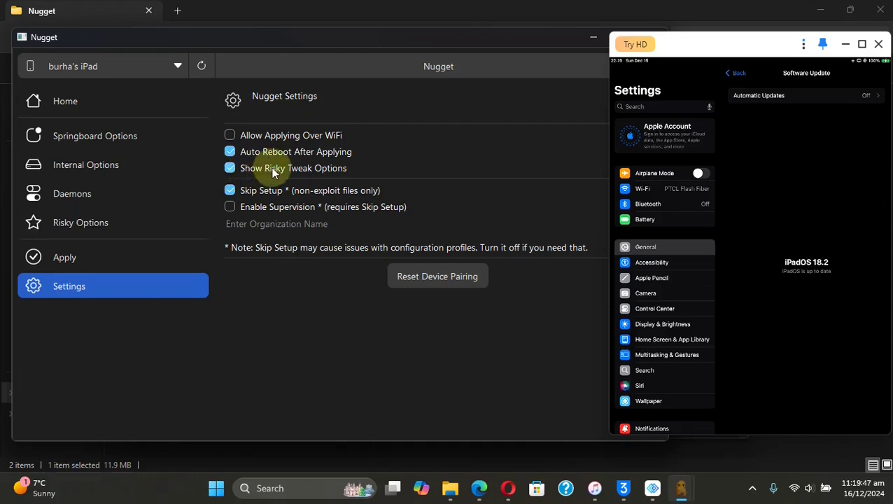
{"action": "left_click", "coordinate": [84, 224]}
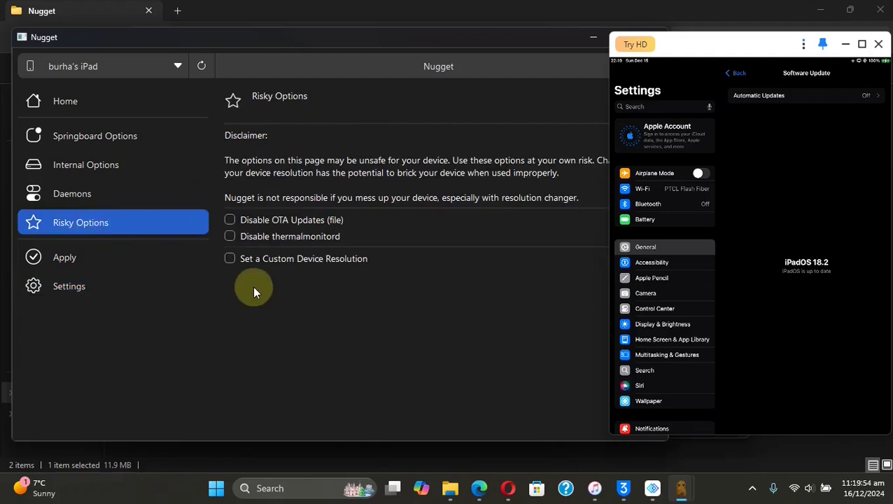
{"action": "left_click", "coordinate": [230, 258]}
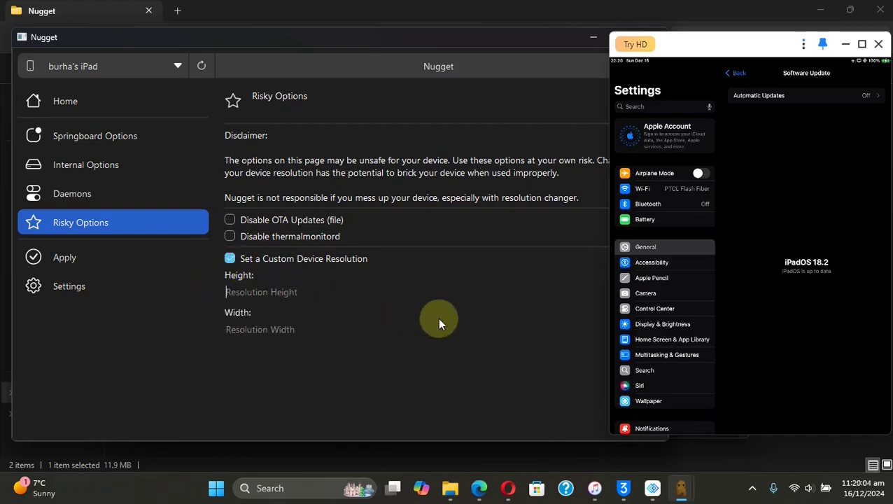
{"action": "type", "text": "1152"}
{"action": "left_click", "coordinate": [256, 326]}
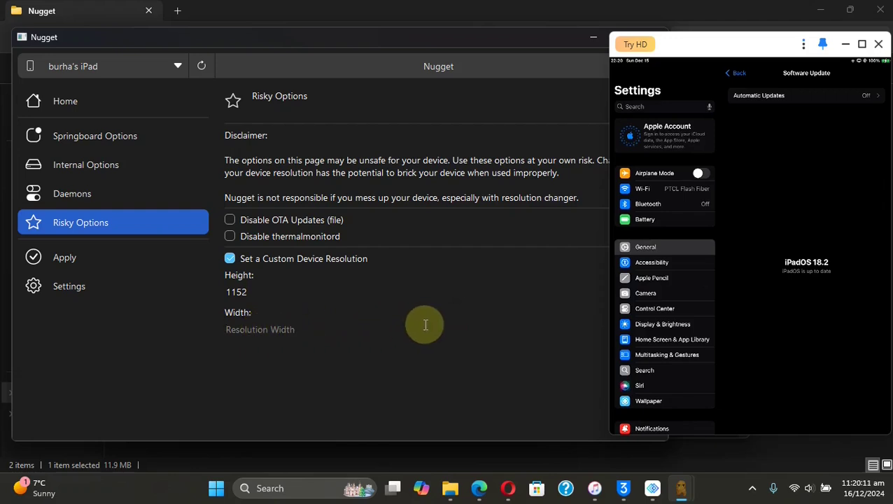
Enter width 1100, apply the changes to the iPad, and confirm the Success! message
{"action": "type", "text": "1100"}
{"action": "left_click", "coordinate": [66, 258]}
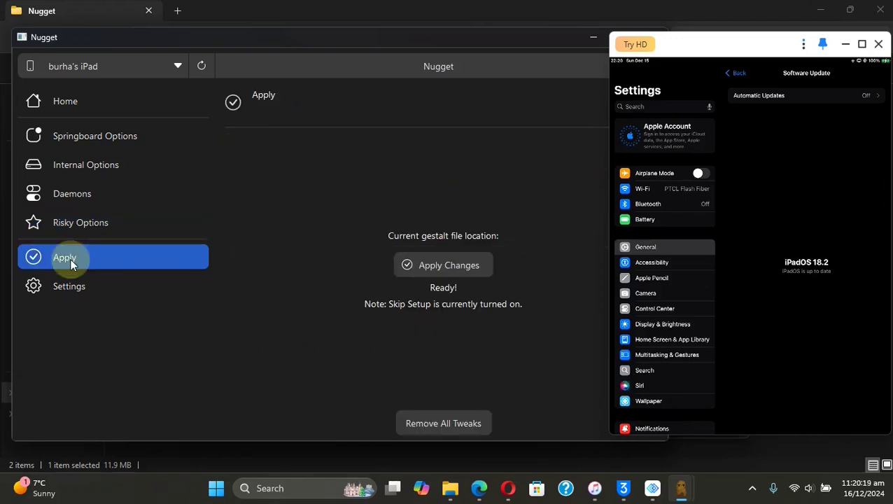
{"action": "left_click", "coordinate": [446, 269]}
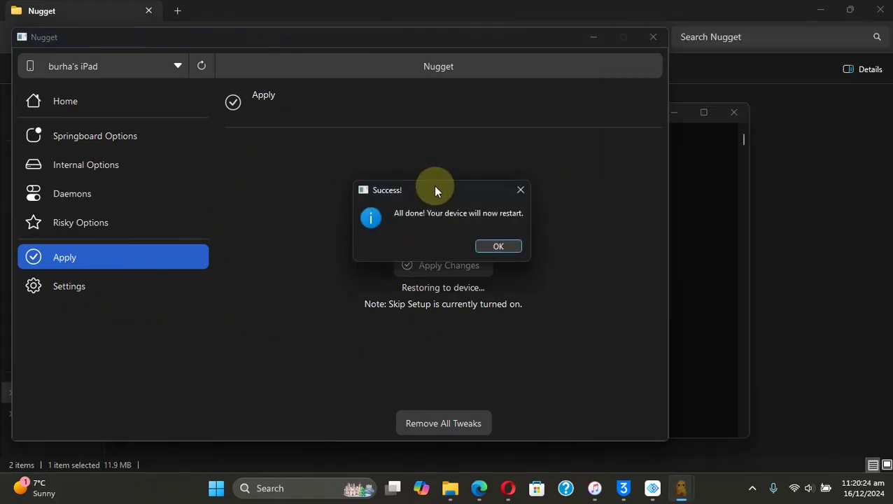
{"action": "left_click", "coordinate": [494, 247]}
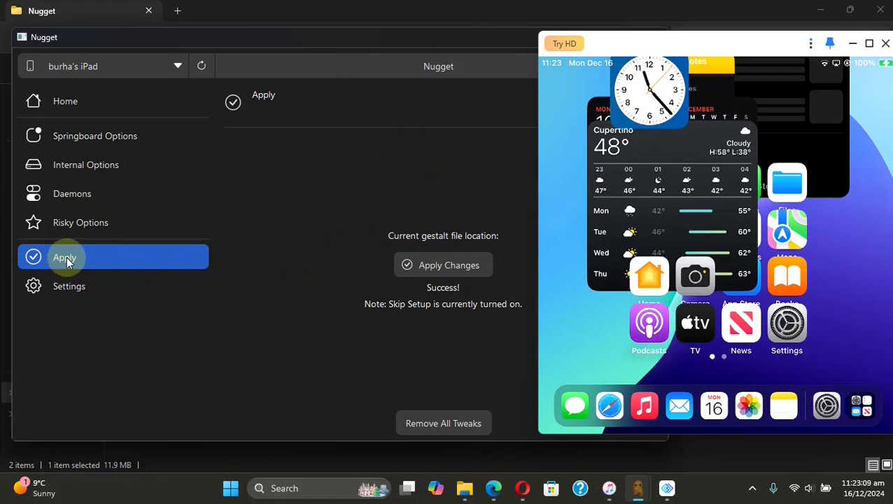
Apply the changes again and dismiss the 'All done! Your device will now restart.' dialog
{"action": "left_click", "coordinate": [442, 425]}
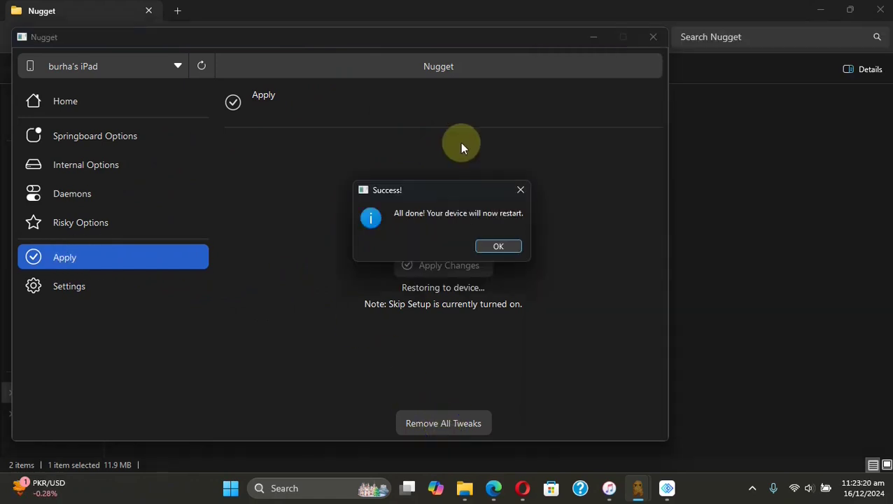
{"action": "left_click", "coordinate": [497, 246]}
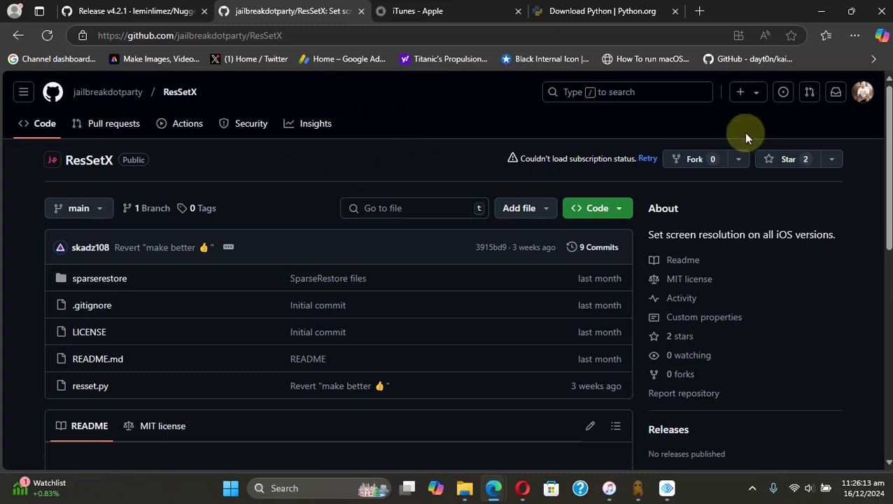
Reveal the Download ZIP option under the ResSetX repository's green Code button
{"action": "left_click", "coordinate": [620, 210]}
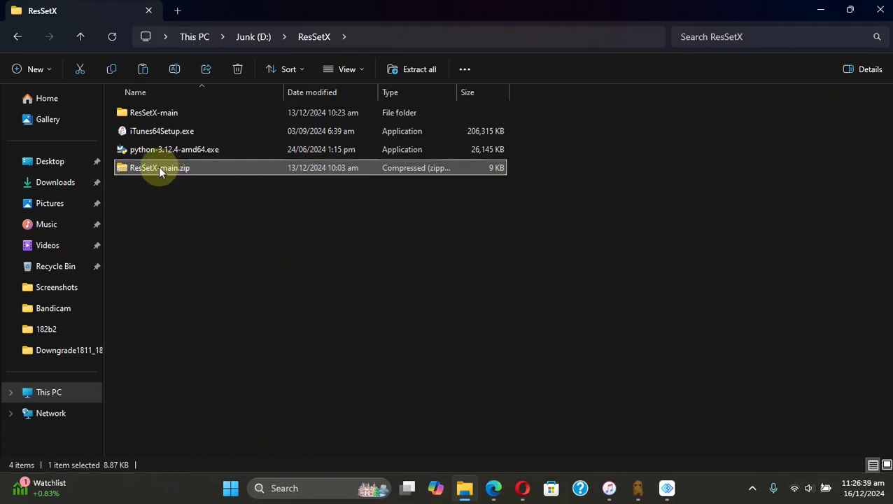
Skip extracting ResSetX-main.zip and open the already extracted ResSetX-main folder
{"action": "right_click", "coordinate": [158, 166]}
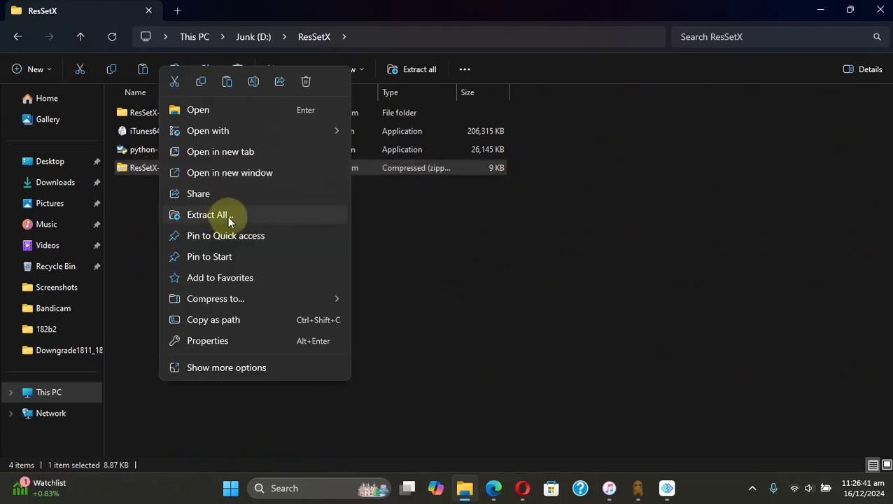
{"action": "left_click", "coordinate": [473, 266]}
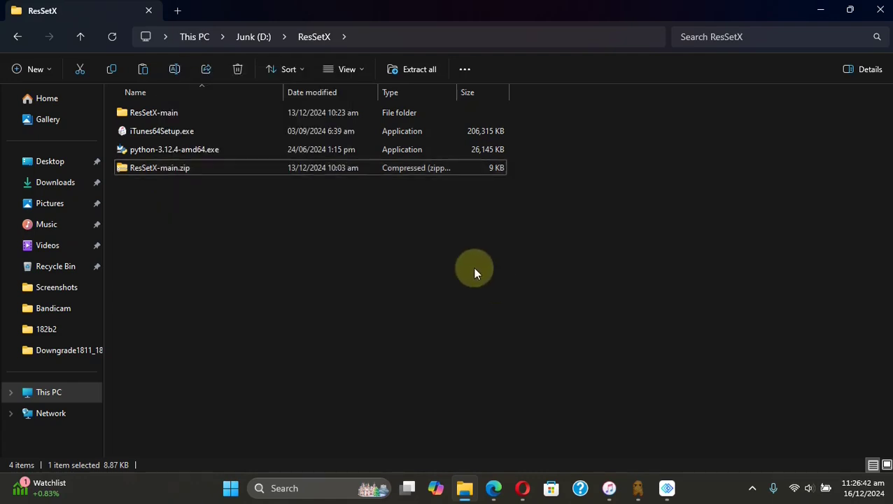
{"action": "double_click", "coordinate": [157, 113]}
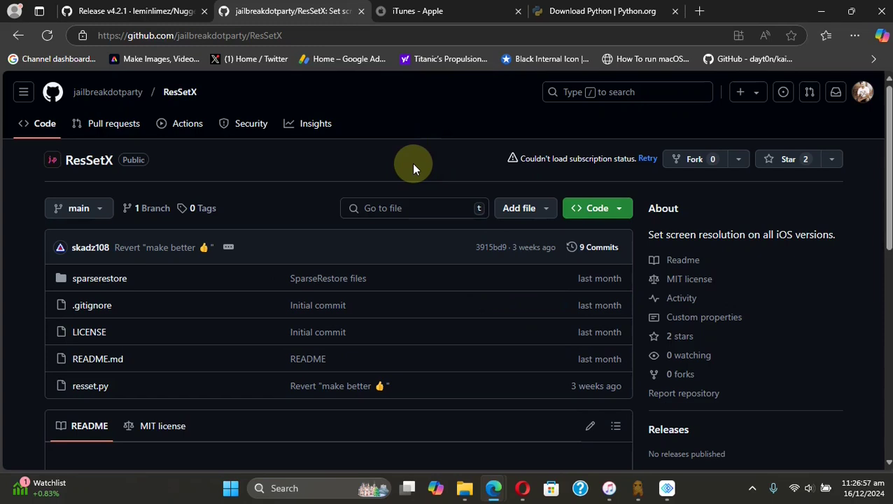
Visit the iTunes tab, then download and launch the Python installer from python.org
{"action": "left_click", "coordinate": [444, 12]}
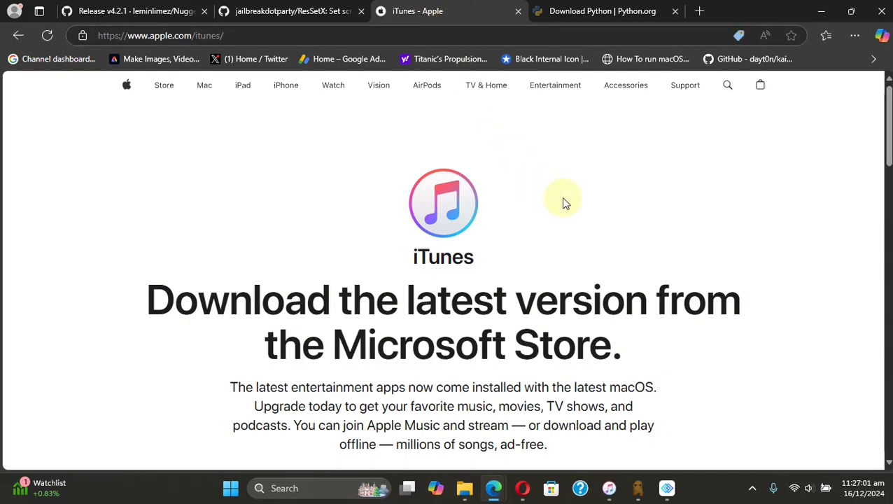
{"action": "left_click", "coordinate": [586, 11]}
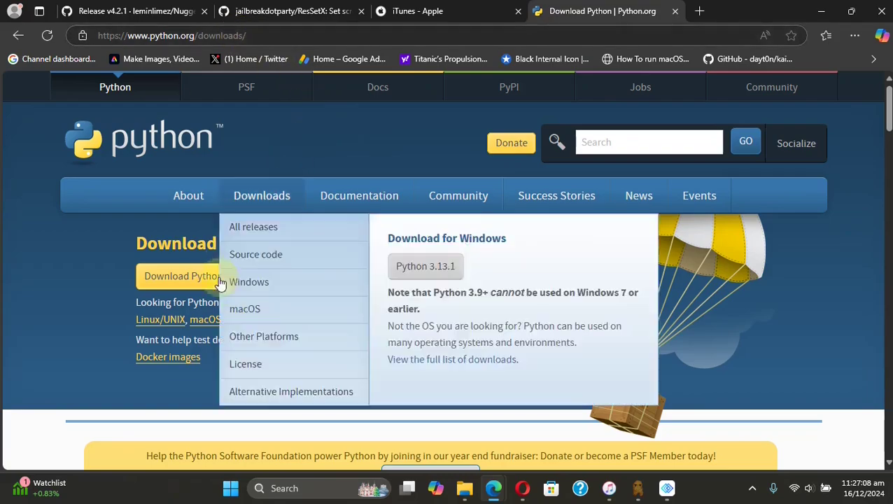
{"action": "left_click", "coordinate": [200, 279]}
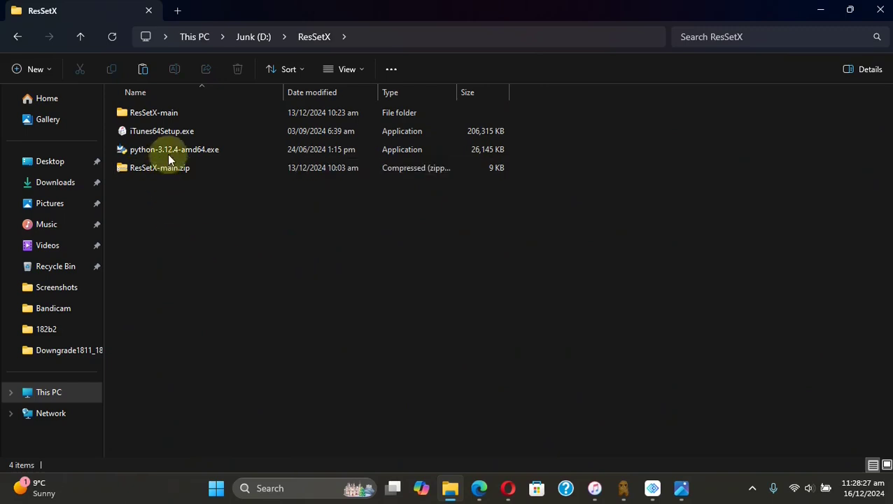
Open the nested ResSetX-main folder holding resset.py and bring up its Open in Terminal option
{"action": "left_click", "coordinate": [167, 150]}
{"action": "left_click", "coordinate": [160, 131]}
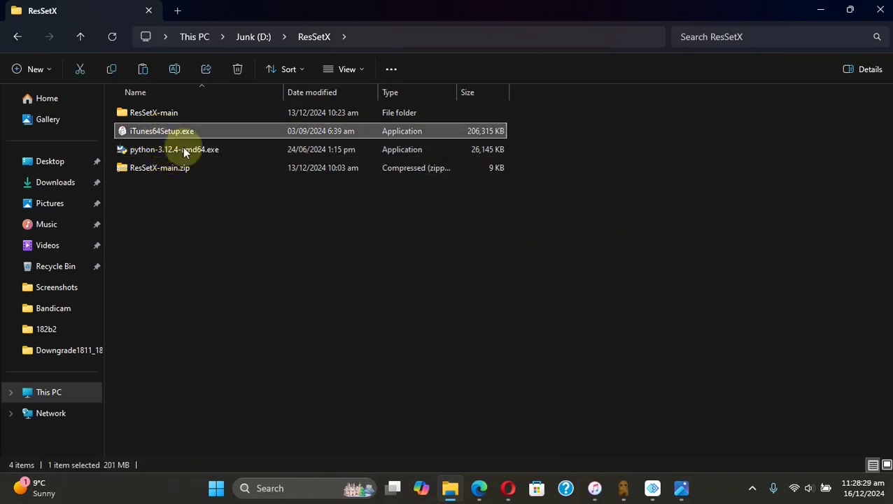
{"action": "left_click", "coordinate": [282, 253]}
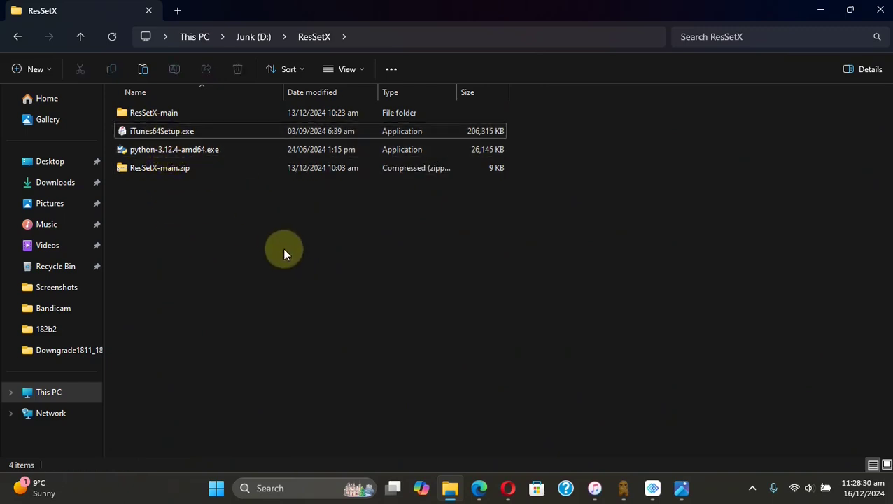
{"action": "double_click", "coordinate": [165, 113]}
{"action": "double_click", "coordinate": [149, 113]}
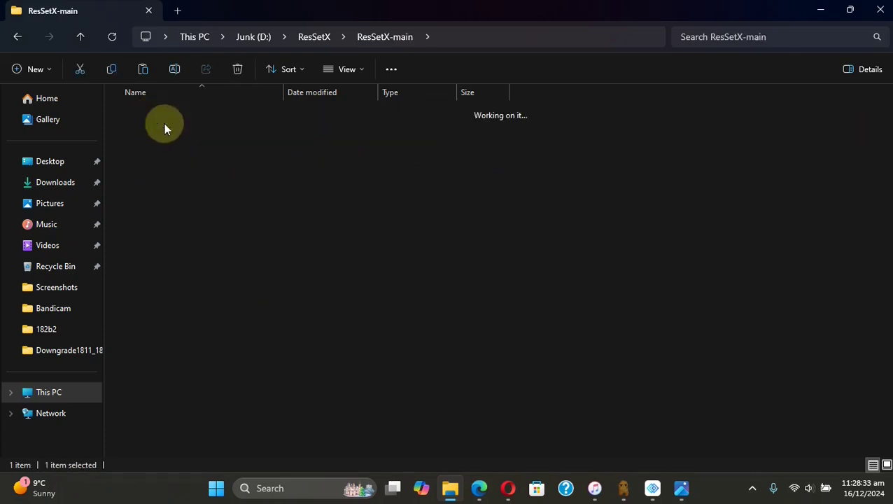
{"action": "right_click", "coordinate": [444, 269]}
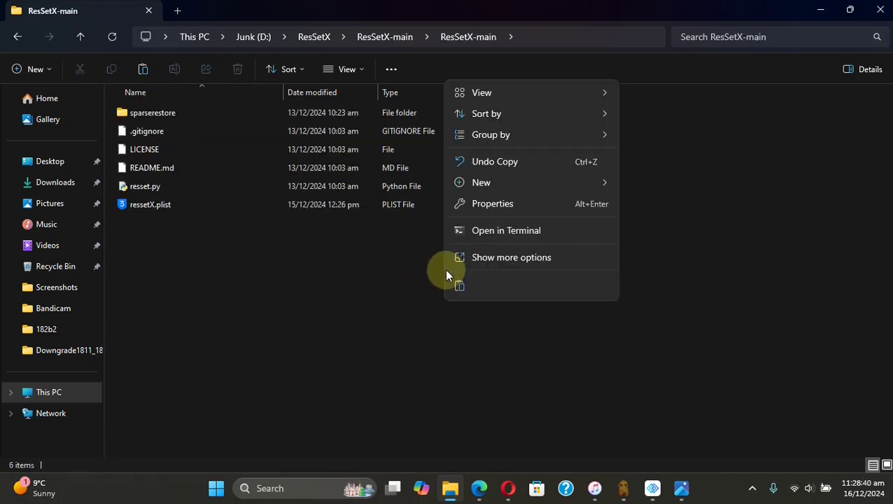
Launch PowerShell from Start search and run resset.py by dropping its path at the prompt
{"action": "left_click", "coordinate": [529, 229]}
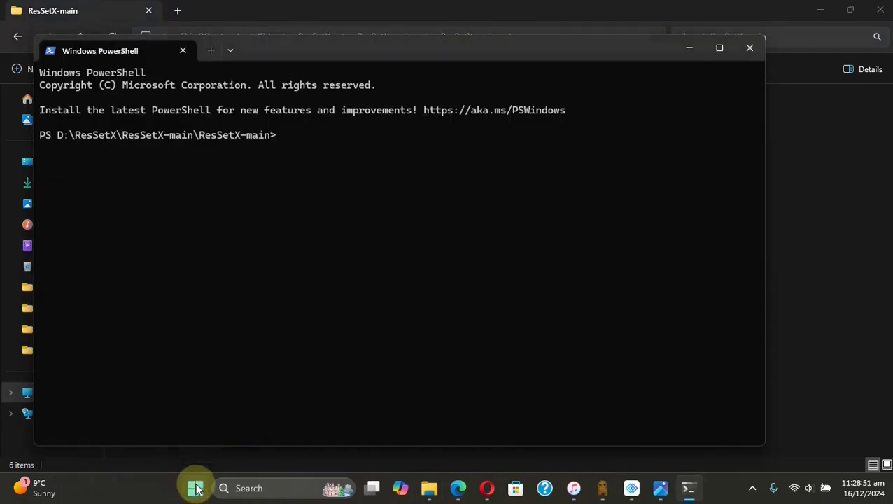
{"action": "left_click", "coordinate": [198, 490]}
{"action": "type", "text": "powershell"}
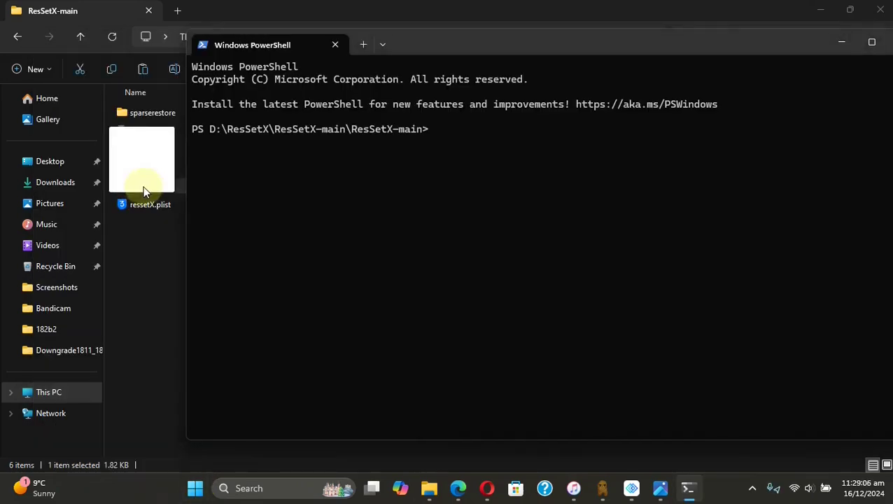
{"action": "left_click_drag", "start_coordinate": [143, 189], "coordinate": [589, 219]}
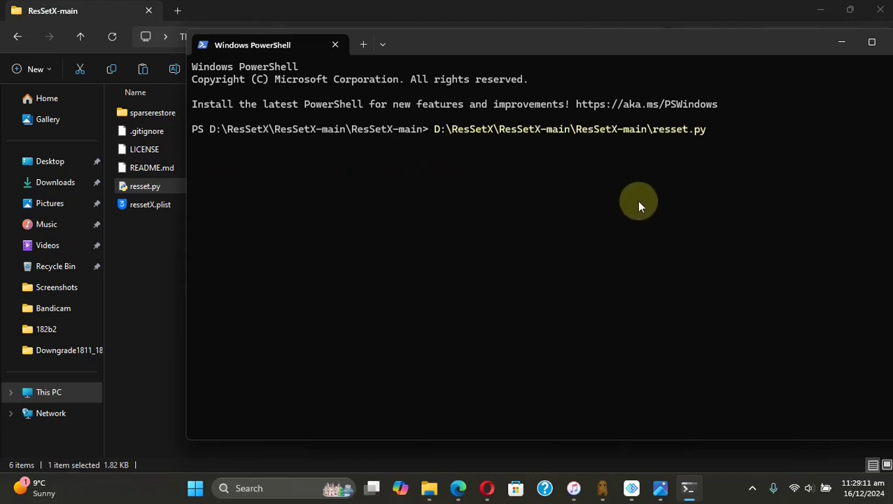
{"action": "left_click_drag", "start_coordinate": [610, 51], "coordinate": [507, 45]}
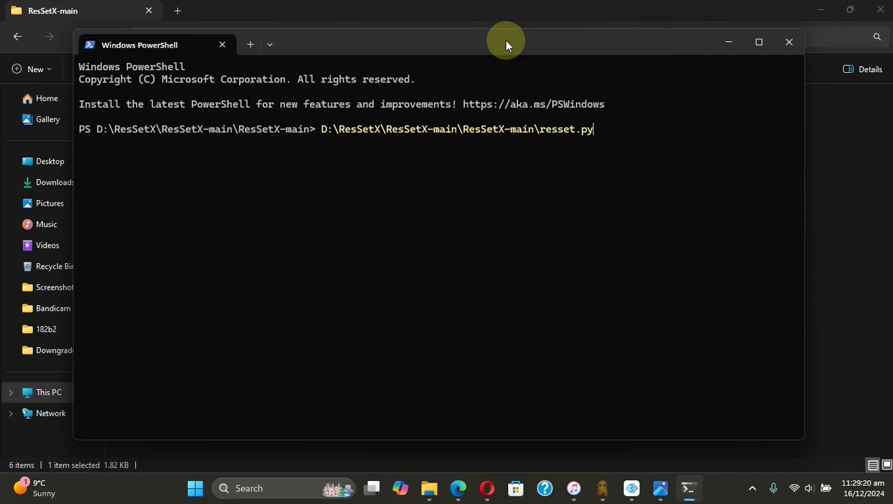
{"action": "key", "text": "Return"}
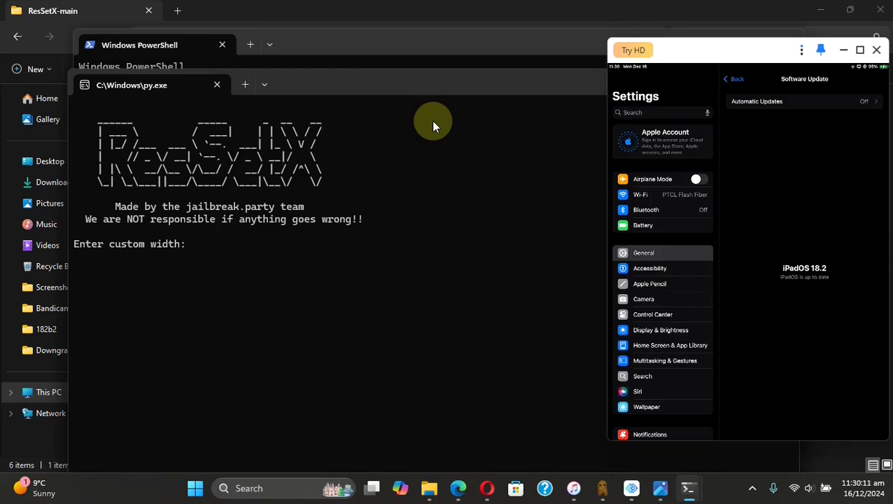
Enter width 1152 and height 1100 in ResSetX and apply the custom resolution to the iPad
{"action": "type", "text": "1152"}
{"action": "key", "text": "Return"}
{"action": "type", "text": "1100"}
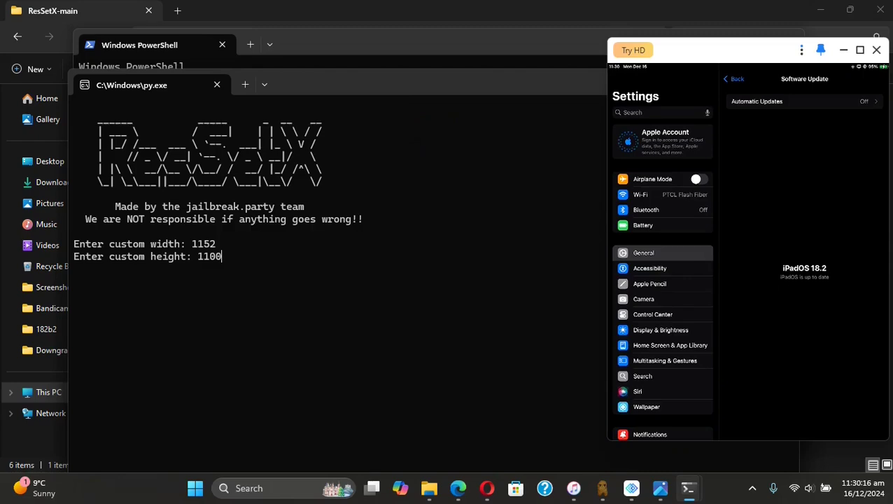
{"action": "key", "text": "Return"}
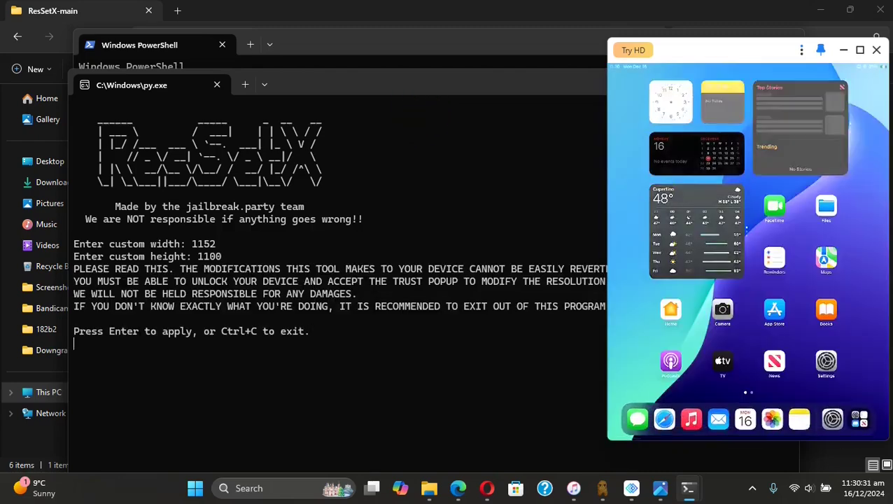
{"action": "key", "text": "Return"}
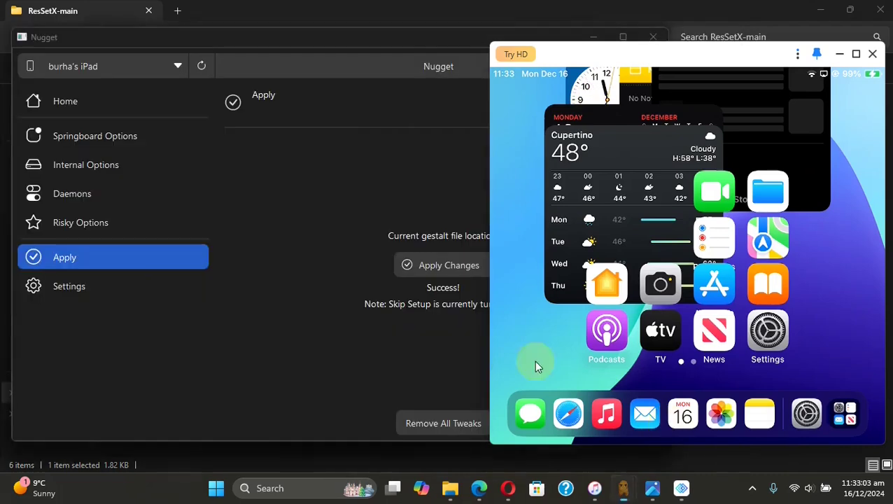
Use Nugget's Remove All Tweaks on the iPad and acknowledge the restart notice
{"action": "left_click", "coordinate": [306, 149]}
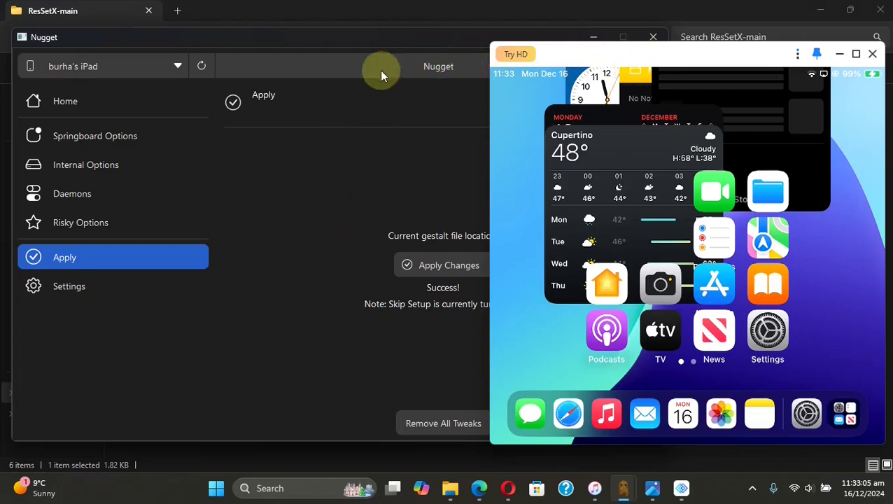
{"action": "left_click_drag", "start_coordinate": [338, 42], "coordinate": [313, 42]}
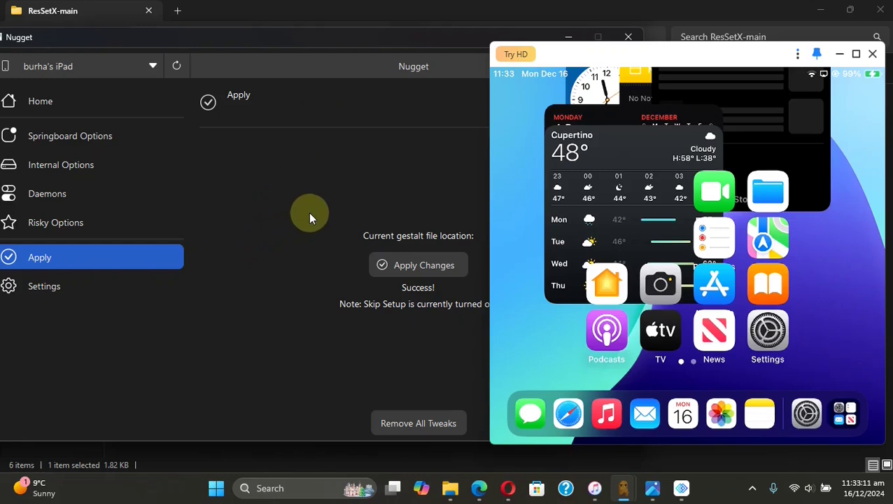
{"action": "left_click_drag", "start_coordinate": [201, 43], "coordinate": [215, 43]}
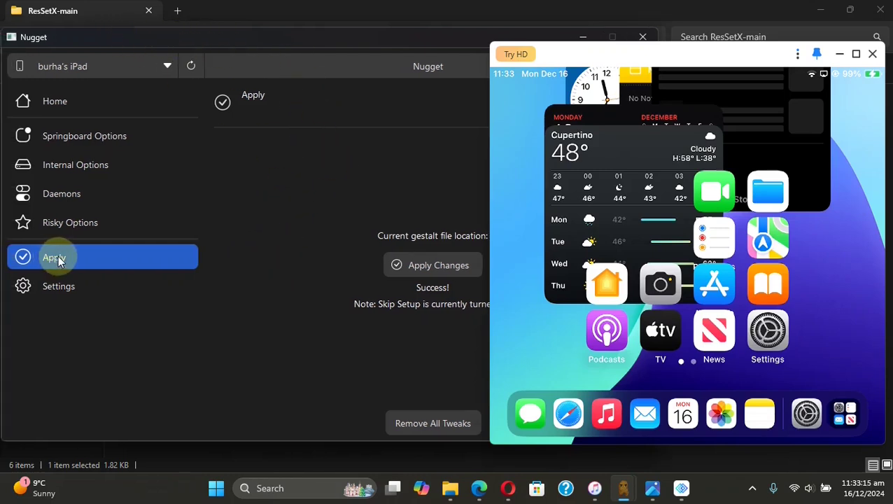
{"action": "left_click", "coordinate": [433, 422]}
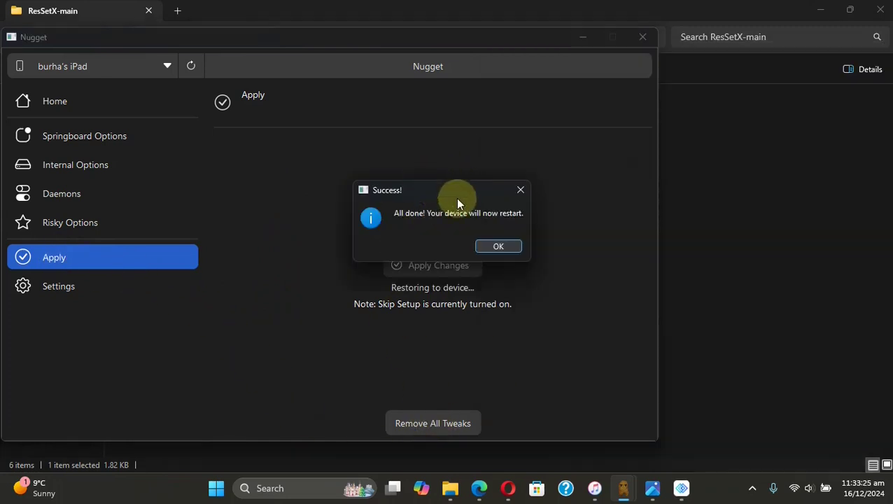
{"action": "left_click", "coordinate": [511, 243]}
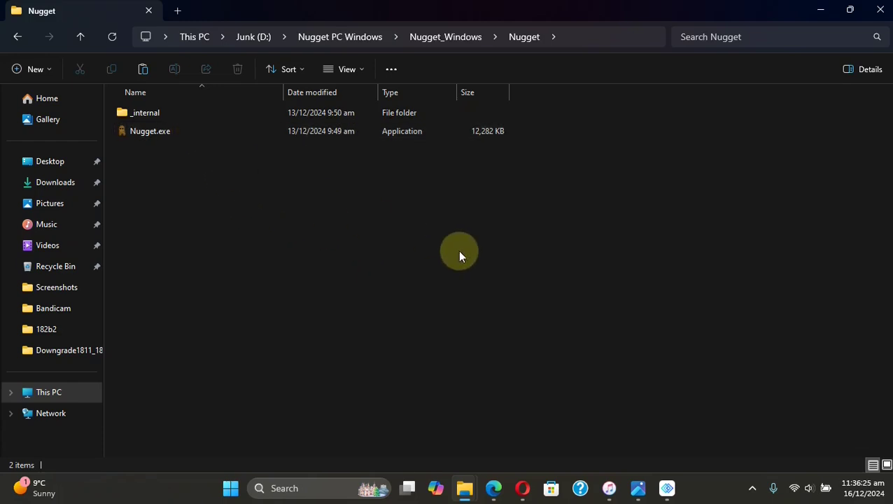
Relaunch Nugget.exe from D:\Nugget PC Windows\Nugget_Windows\Nugget and show its Risky Options page
{"action": "mouse_move", "coordinate": [465, 488]}
{"action": "mouse_move", "coordinate": [395, 434]}
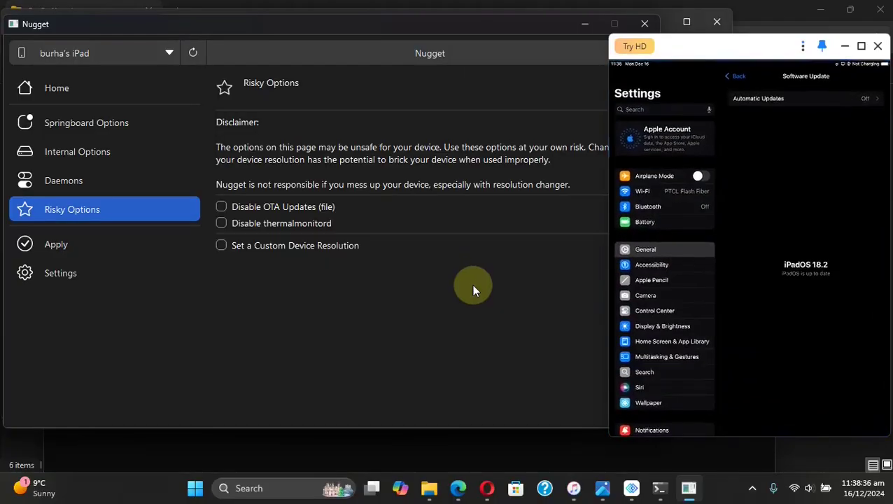
Enable Set a Custom Device Resolution and put the cursor in the empty Width field
{"action": "left_click", "coordinate": [221, 246]}
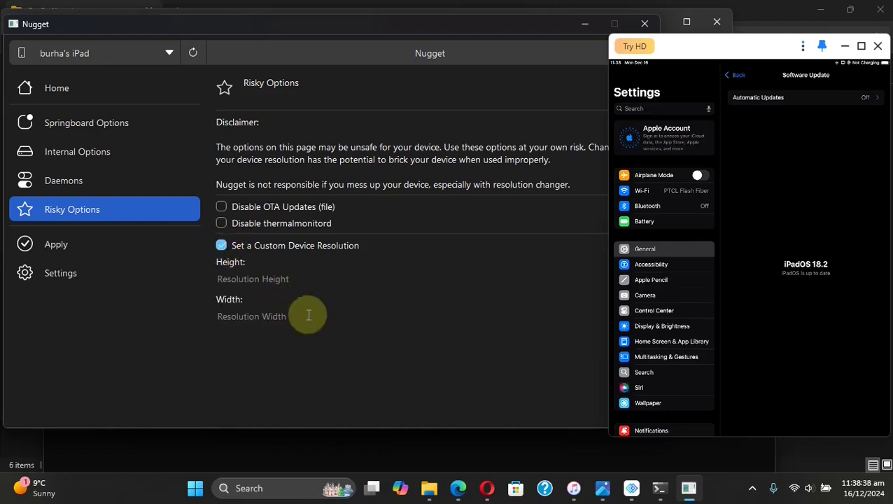
{"action": "left_click", "coordinate": [251, 316]}
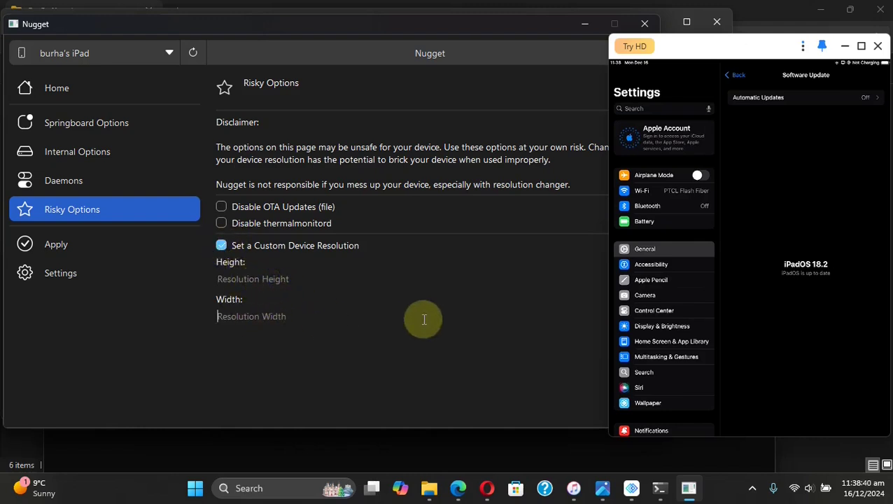